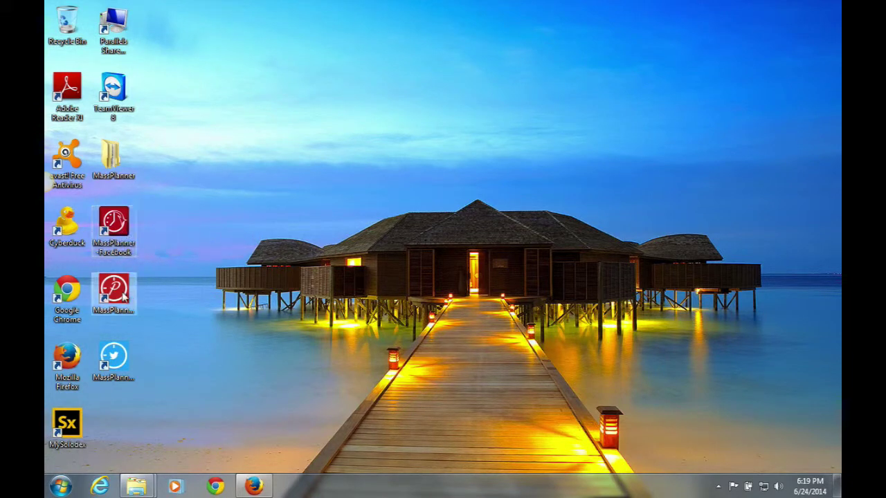
Launch MassPlanner Facebook and log in with the Mass Planner account's email and password.
{"action": "left_click", "coordinate": [118, 377]}
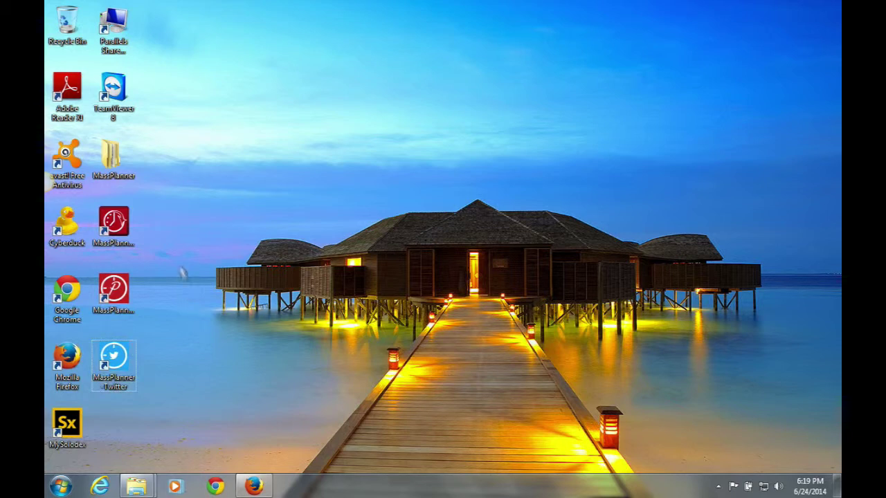
{"action": "double_click", "coordinate": [114, 225]}
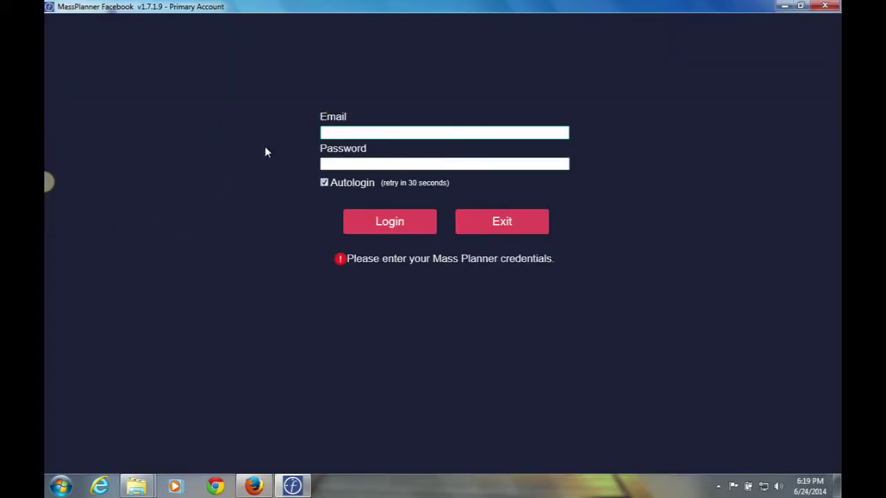
{"action": "left_click", "coordinate": [326, 133]}
{"action": "type", "text": "g"}
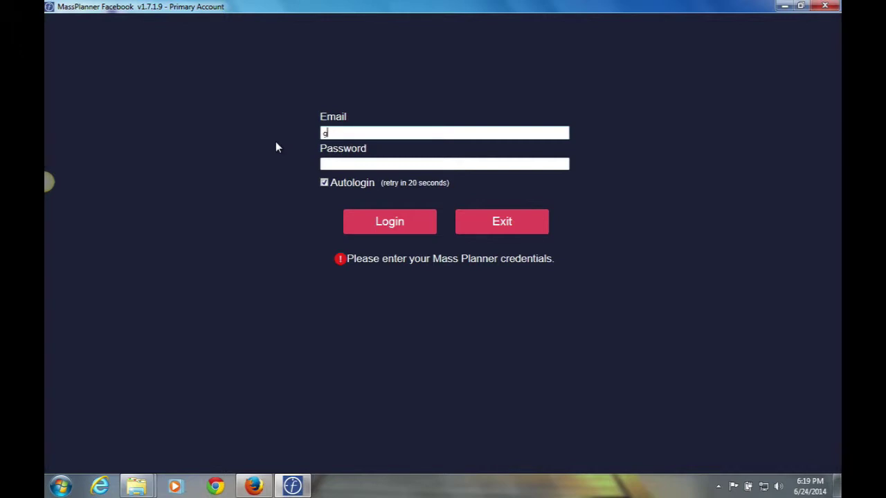
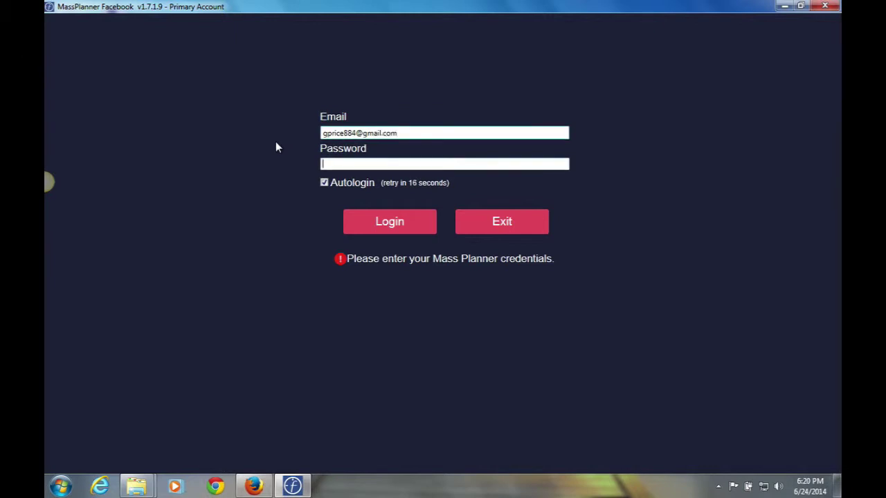
{"action": "key", "text": "Tab"}
{"action": "type", "text": "********"}
{"action": "left_click", "coordinate": [384, 225]}
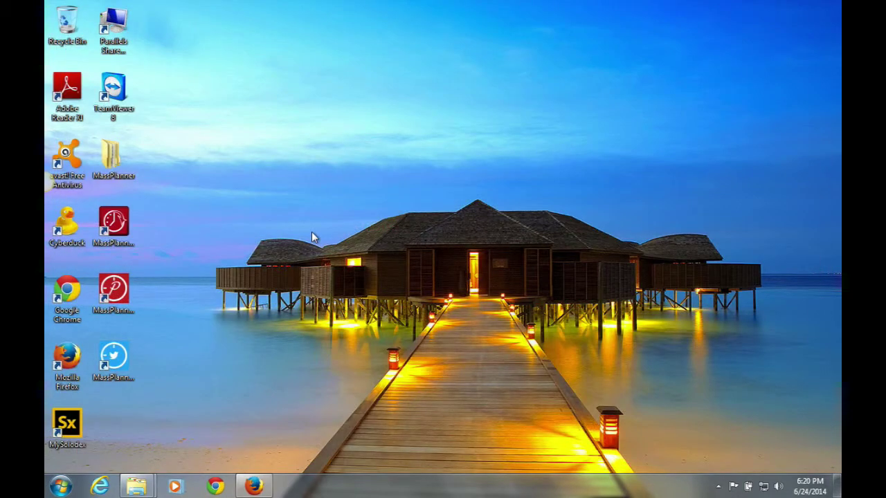
Reopen MassPlanner Facebook maximized, then view Notifications, Statistics and the Change Log version notes.
{"action": "double_click", "coordinate": [119, 231]}
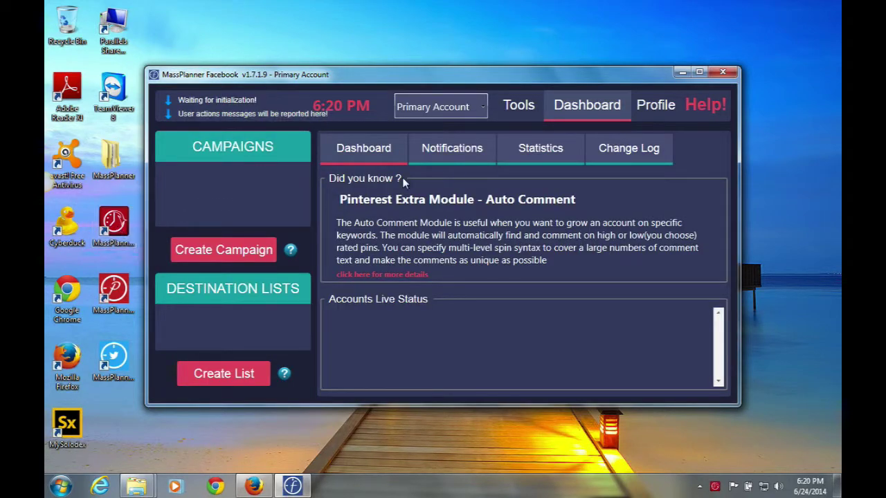
{"action": "left_click", "coordinate": [699, 72]}
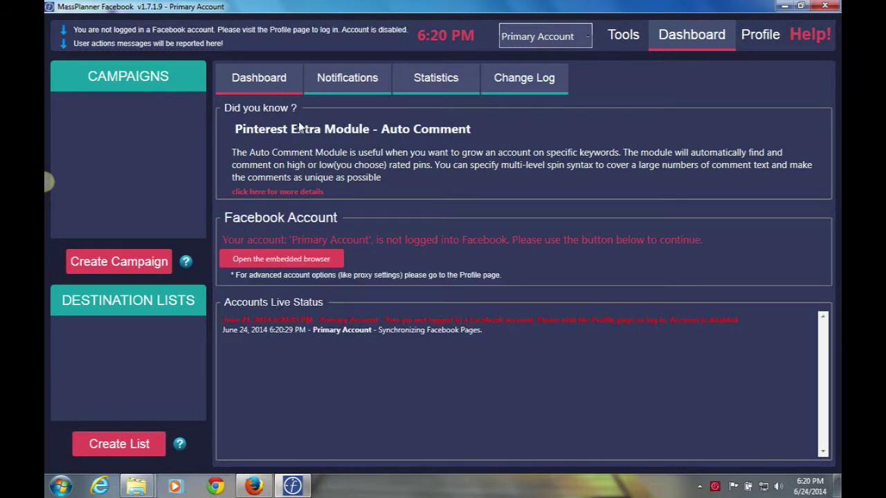
{"action": "left_click", "coordinate": [345, 83]}
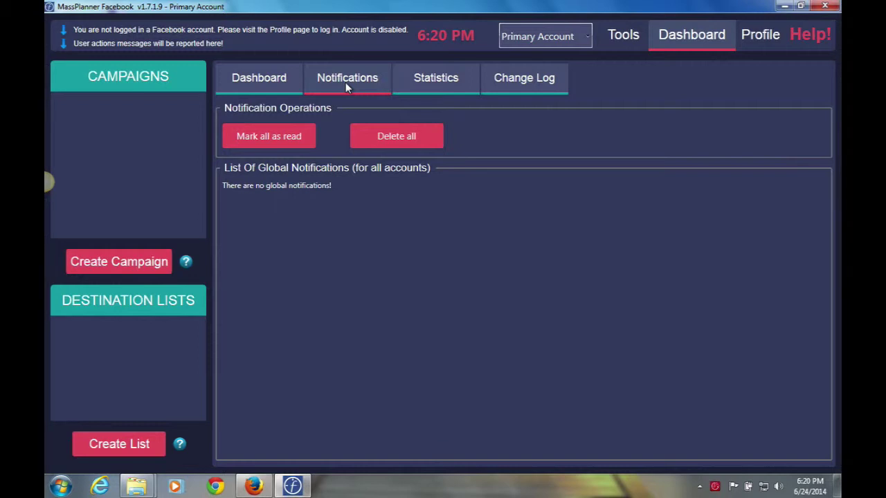
{"action": "left_click", "coordinate": [437, 78]}
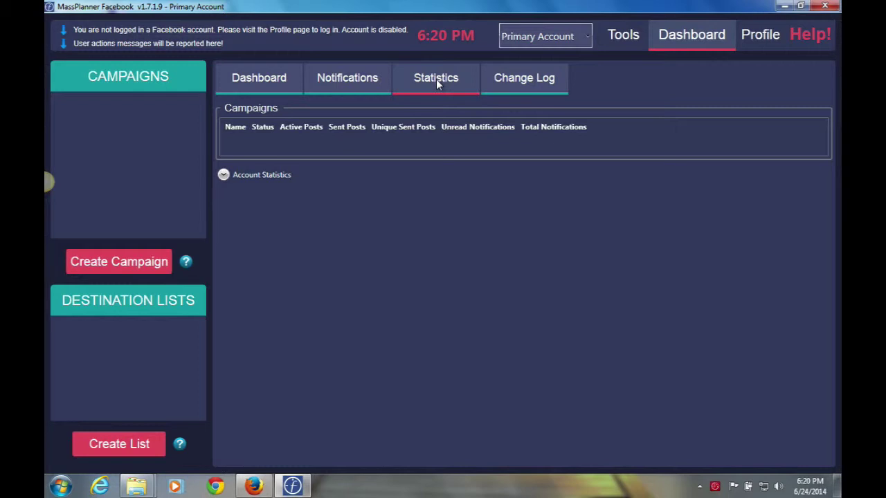
{"action": "left_click", "coordinate": [519, 81]}
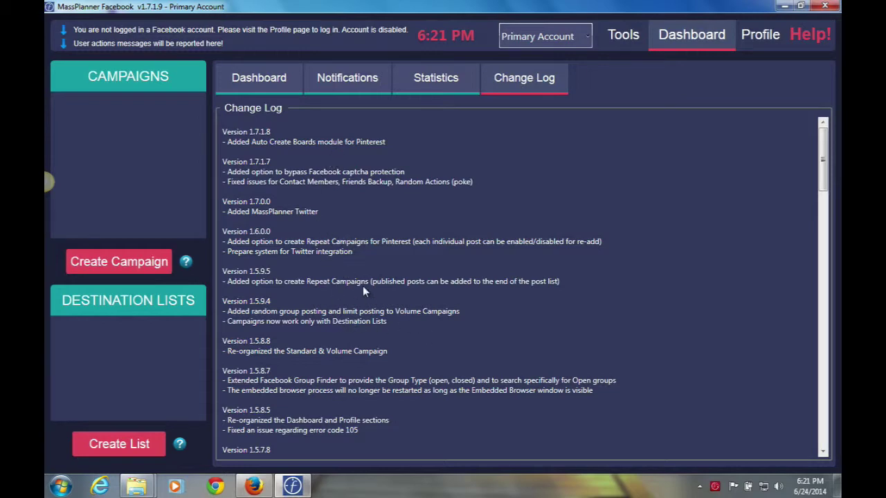
{"action": "scroll", "coordinate": [364, 291], "scroll_direction": "down", "scroll_amount": 20}
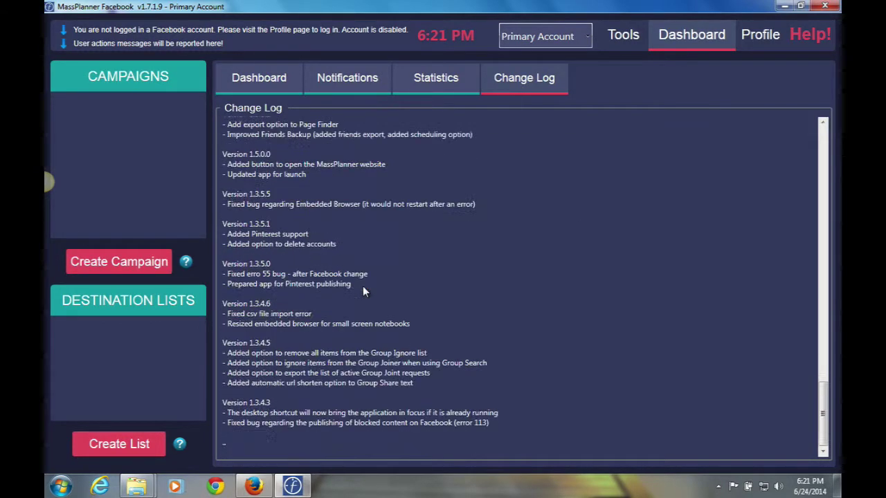
{"action": "scroll", "coordinate": [363, 291], "scroll_direction": "up", "scroll_amount": 20}
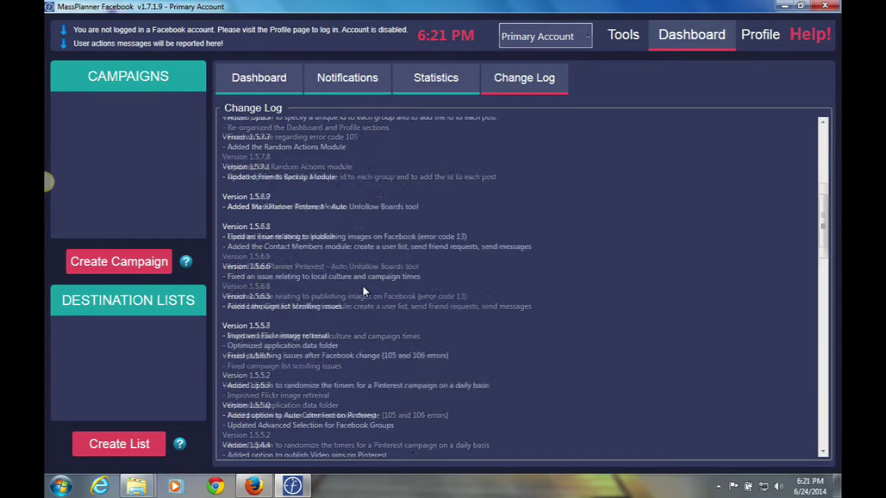
Return to the Dashboard, which shows the Primary Account not logged into Facebook.
{"action": "left_click", "coordinate": [247, 81]}
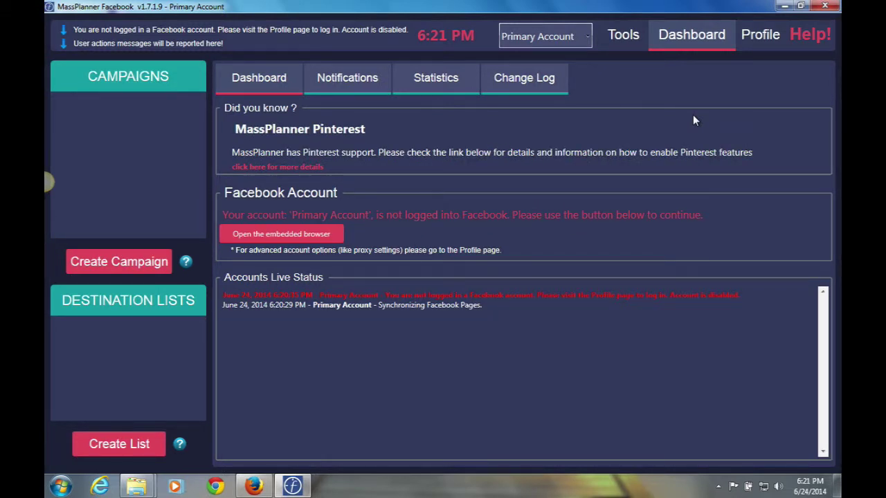
In the embedded browser, log into Facebook with the account's email and password, keeping me logged in.
{"action": "left_click", "coordinate": [282, 236]}
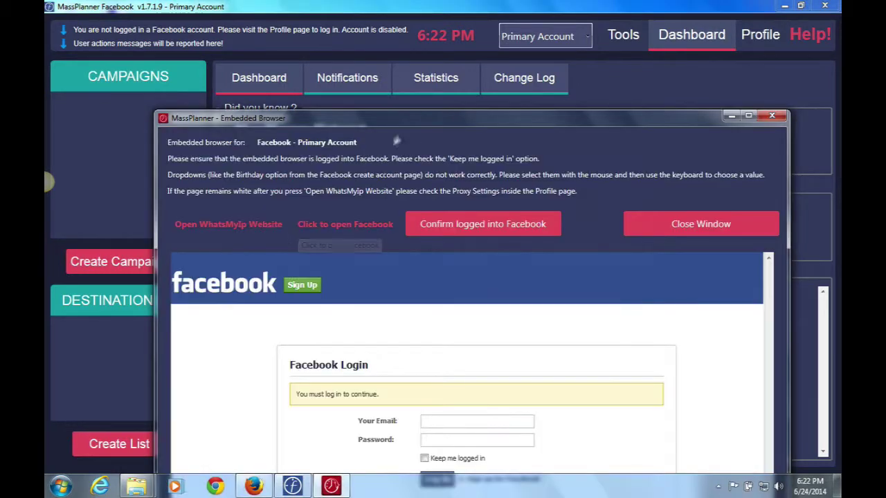
{"action": "left_click_drag", "start_coordinate": [417, 119], "coordinate": [382, 5]}
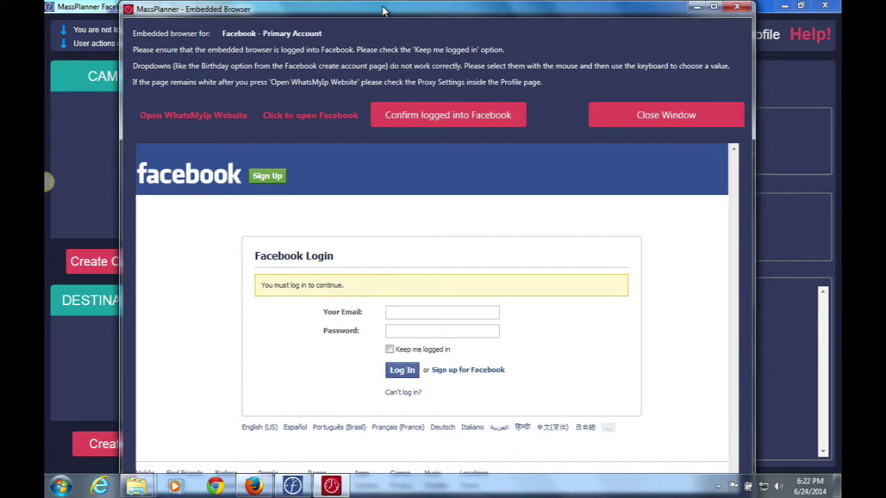
{"action": "left_click", "coordinate": [395, 314]}
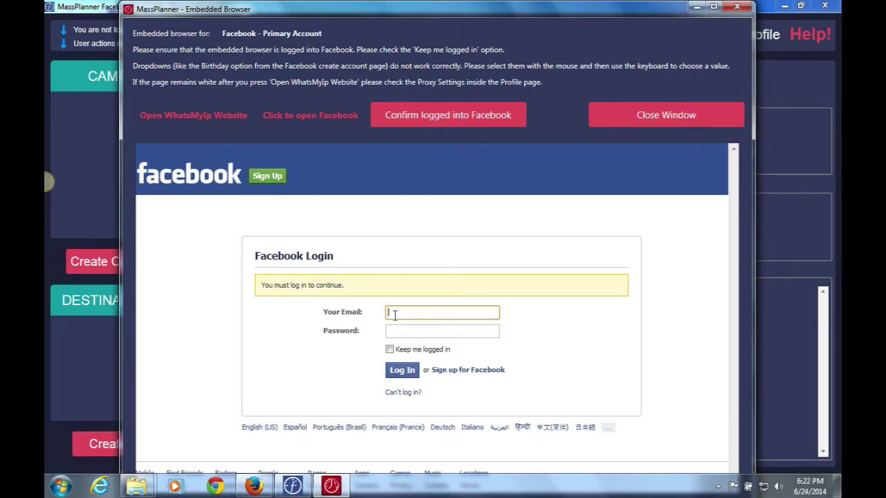
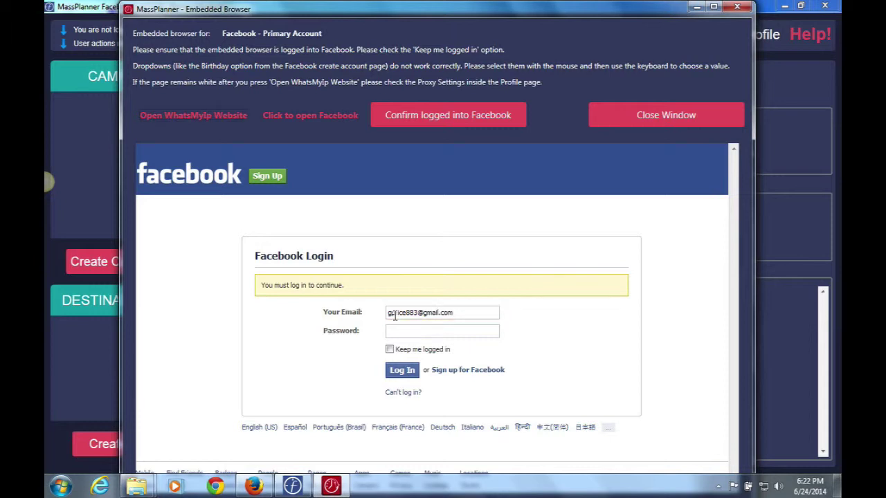
{"action": "left_click", "coordinate": [408, 331]}
{"action": "type", "text": "••••••••"}
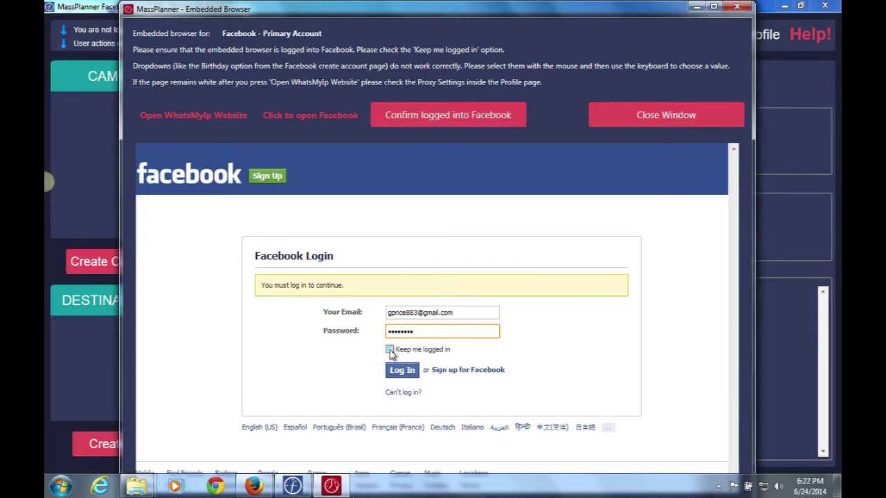
{"action": "left_click", "coordinate": [390, 350]}
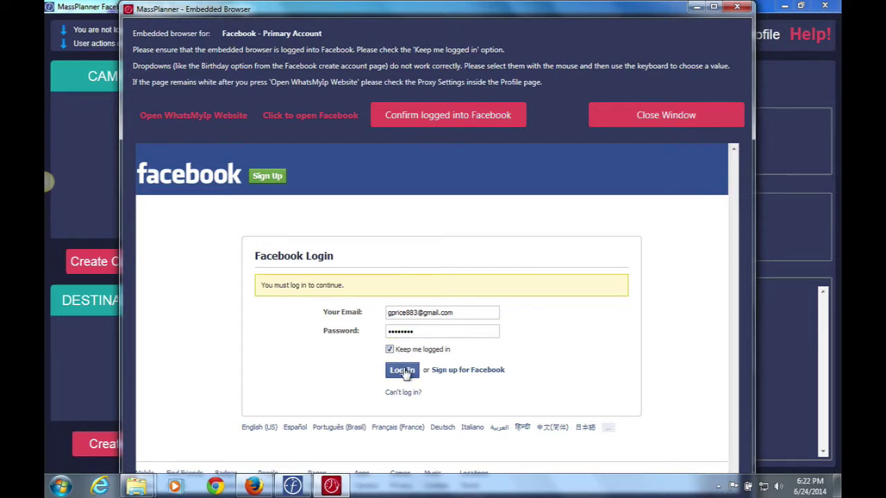
{"action": "left_click", "coordinate": [404, 371]}
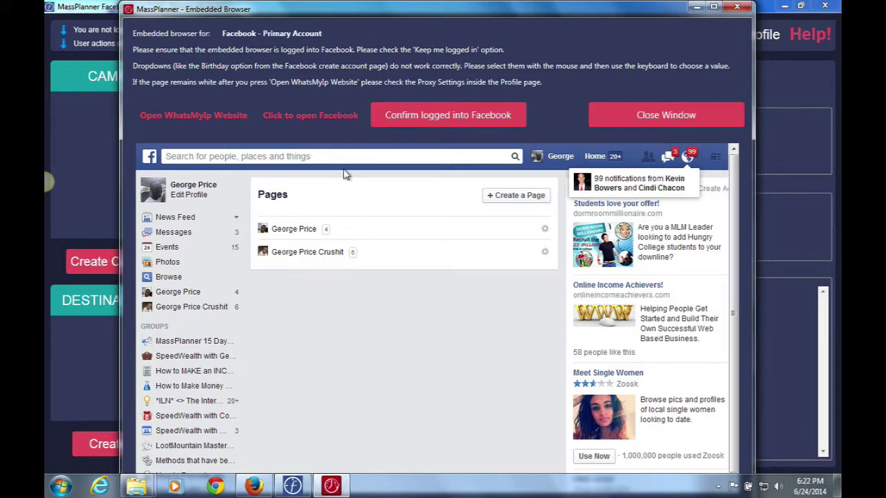
Confirm the Facebook login so Pages and Groups sync and publishing shows active.
{"action": "left_click", "coordinate": [421, 117]}
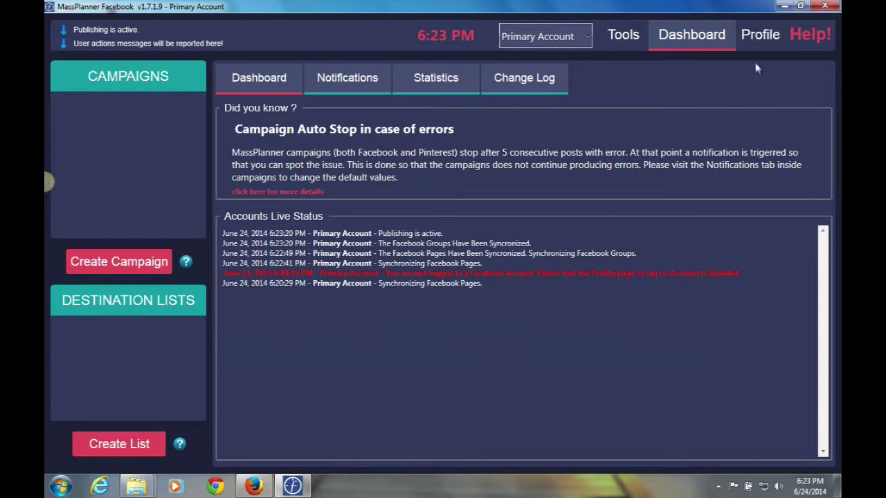
From the Profile settings, open the Mass Planner website account at massplanner.azurewebsites.net.
{"action": "left_click", "coordinate": [753, 38]}
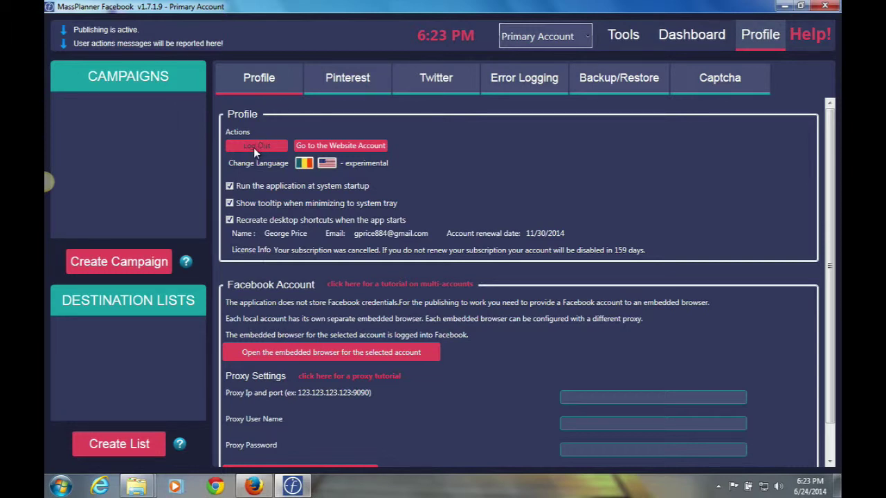
{"action": "left_click", "coordinate": [319, 146]}
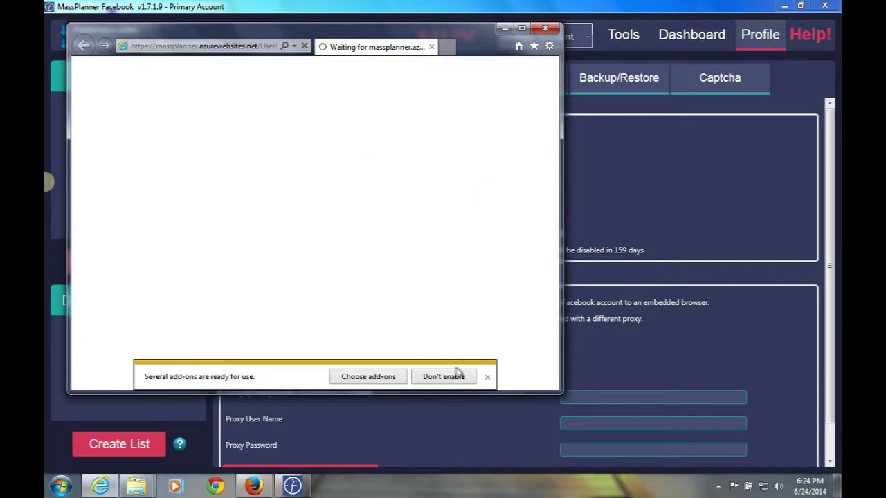
Dismiss the add-ons notice, look over the My Profile web page, then close Internet Explorer.
{"action": "left_click", "coordinate": [488, 380]}
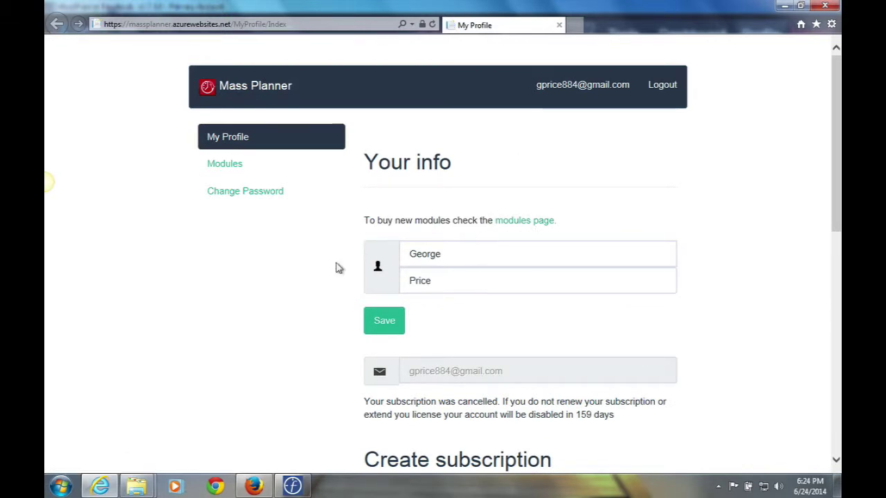
{"action": "scroll", "coordinate": [307, 279], "scroll_direction": "down", "scroll_amount": 5}
{"action": "scroll", "coordinate": [310, 278], "scroll_direction": "up", "scroll_amount": 2}
{"action": "scroll", "coordinate": [309, 278], "scroll_direction": "up", "scroll_amount": 3}
{"action": "left_click", "coordinate": [825, 5]}
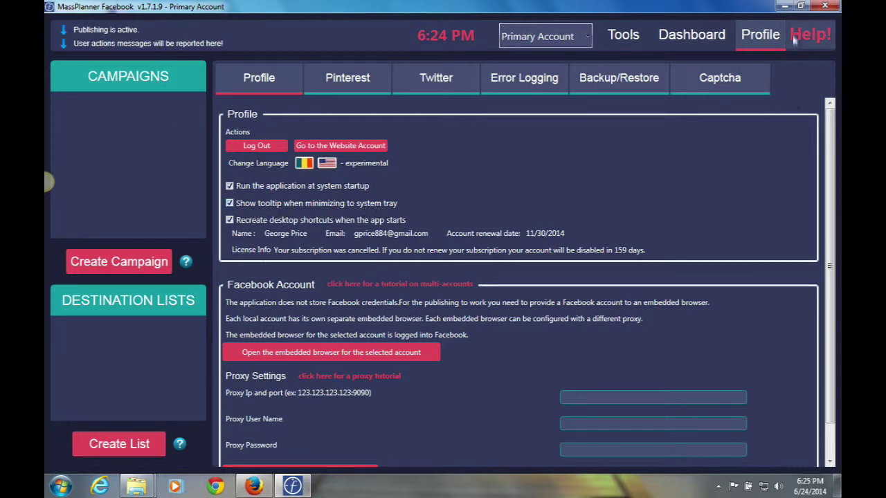
Minimize and restore MassPlanner, then close it to the system tray and reveal hidden tray icons.
{"action": "left_click", "coordinate": [784, 6]}
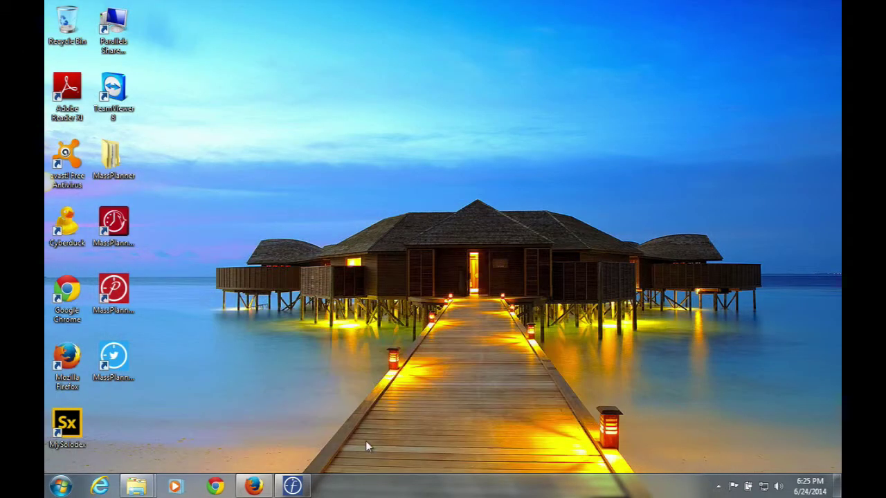
{"action": "left_click", "coordinate": [293, 488]}
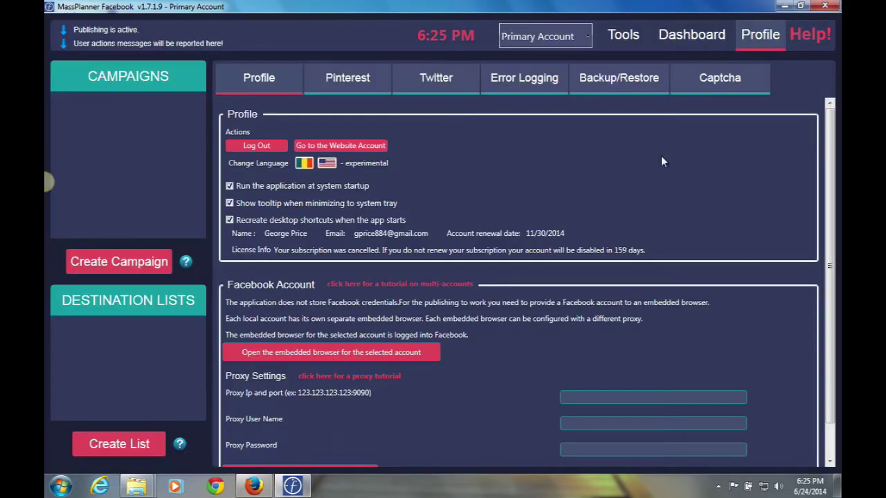
{"action": "left_click", "coordinate": [824, 7]}
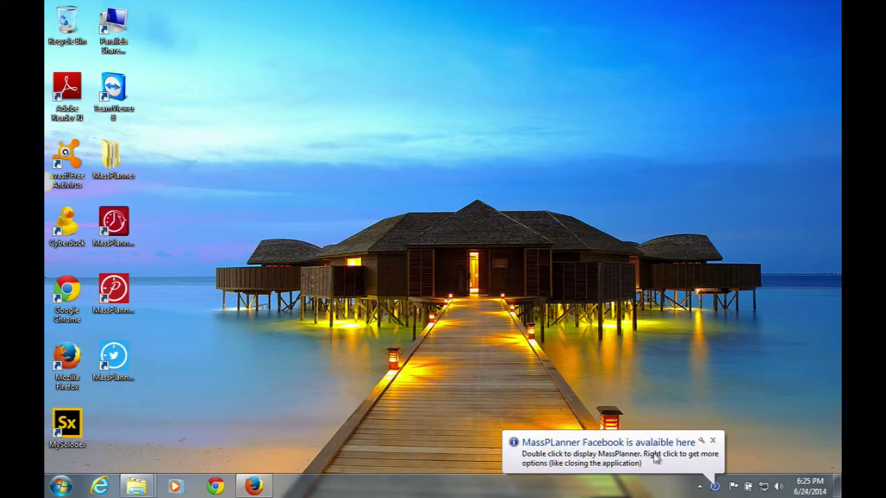
{"action": "left_click", "coordinate": [677, 464]}
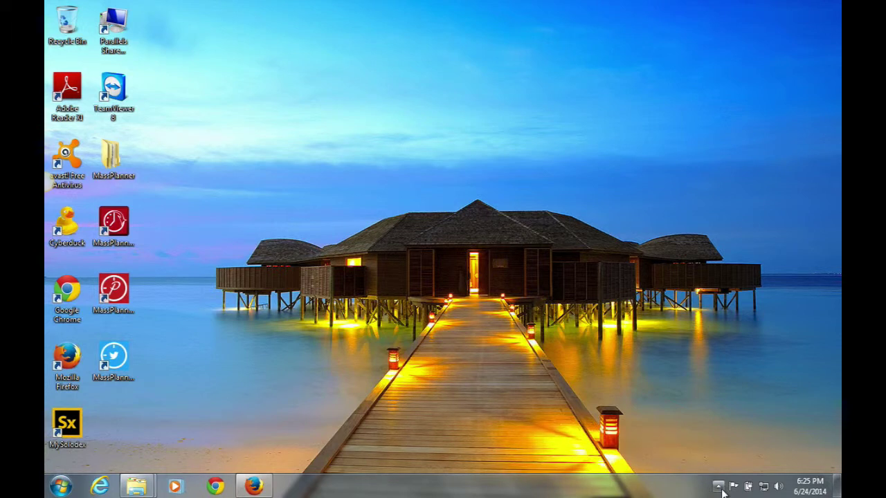
{"action": "left_click", "coordinate": [717, 486]}
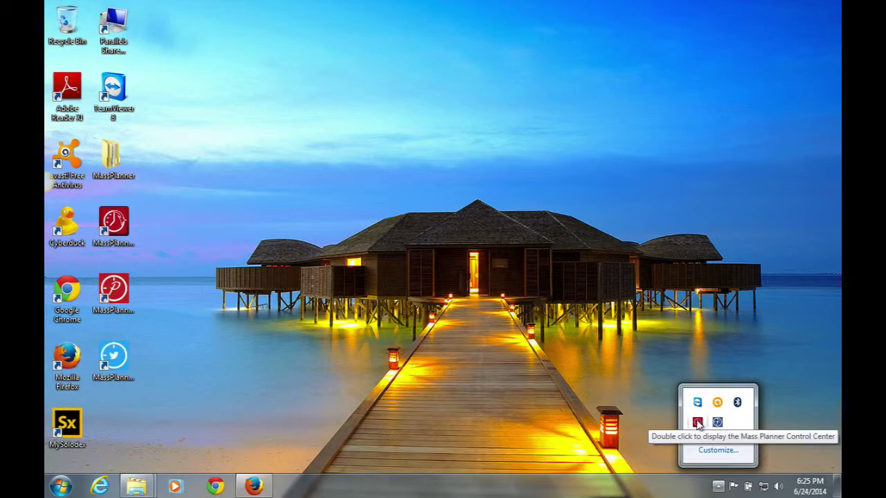
Open the MassPlanner Control Center from the tray, restart MassPlanner, and expand the hidden tray icons.
{"action": "double_click", "coordinate": [698, 424]}
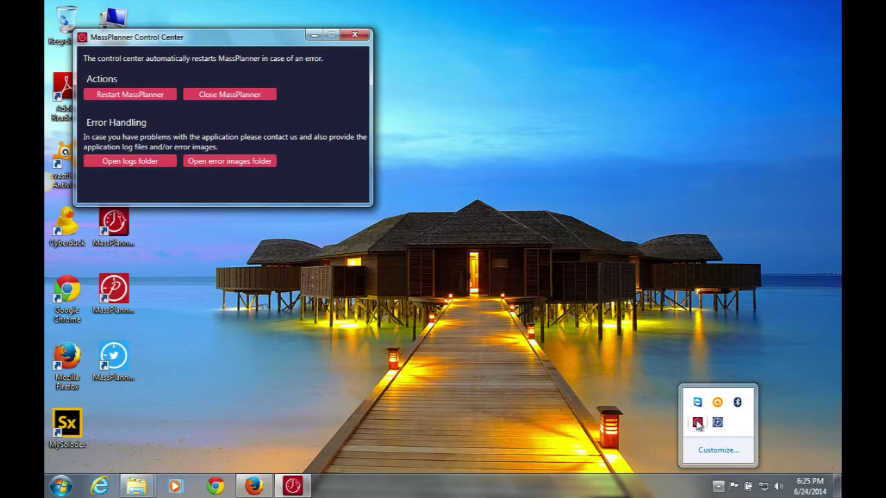
{"action": "left_click", "coordinate": [126, 97]}
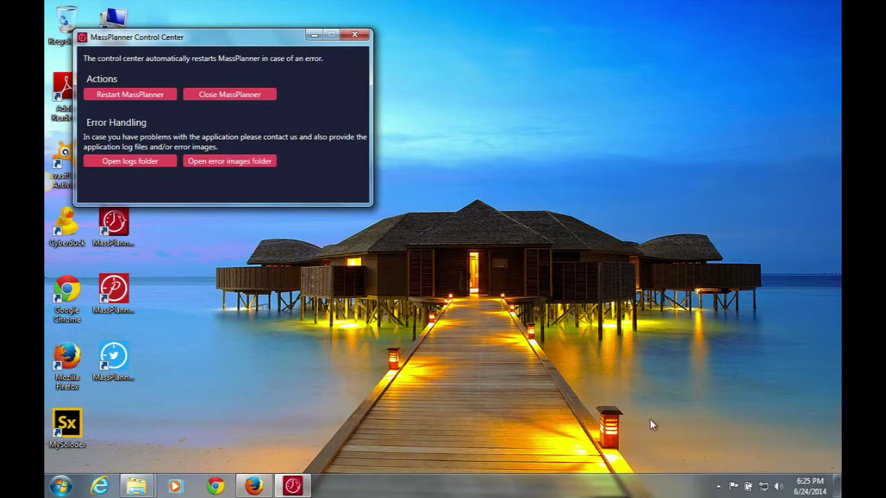
{"action": "left_click", "coordinate": [719, 487]}
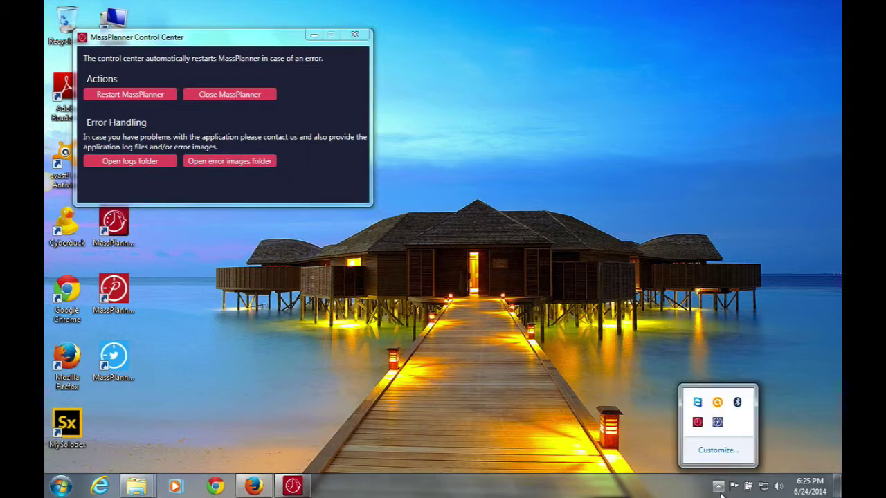
Bring MassPlanner Facebook back from the tray, dismiss the Control Center, and scroll its Profile page.
{"action": "double_click", "coordinate": [717, 425]}
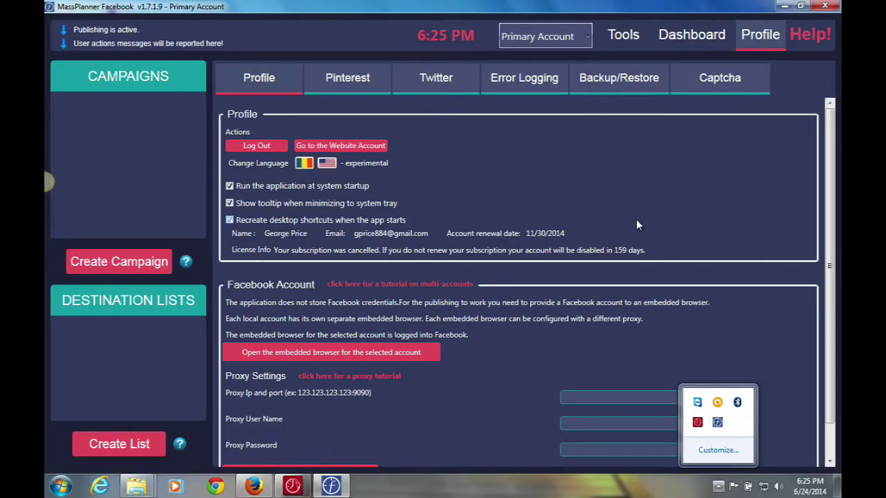
{"action": "left_click", "coordinate": [659, 347]}
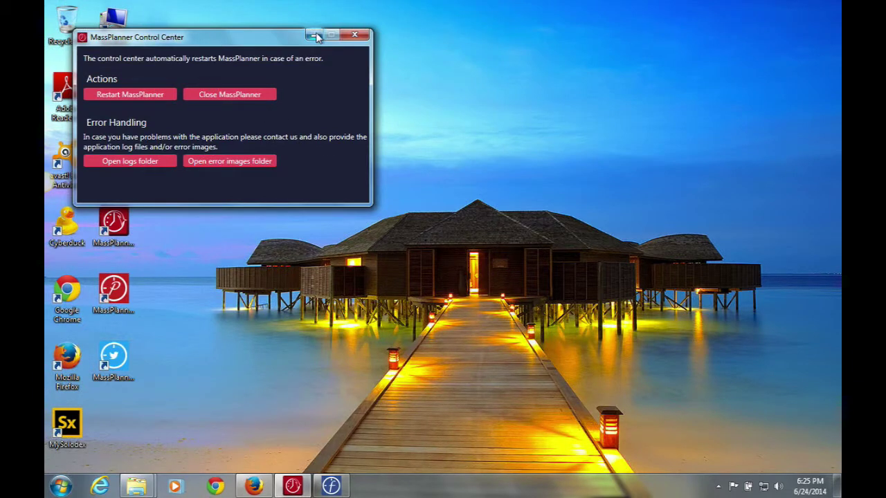
{"action": "left_click", "coordinate": [355, 35]}
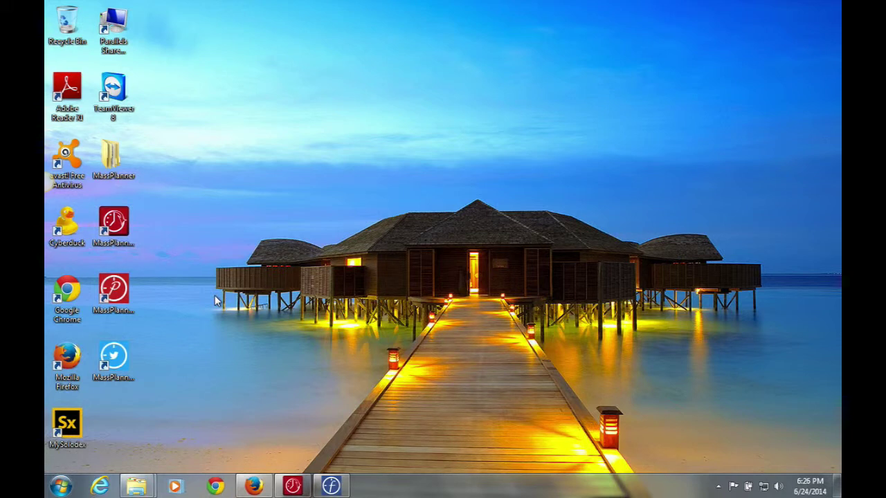
{"action": "left_click", "coordinate": [332, 487]}
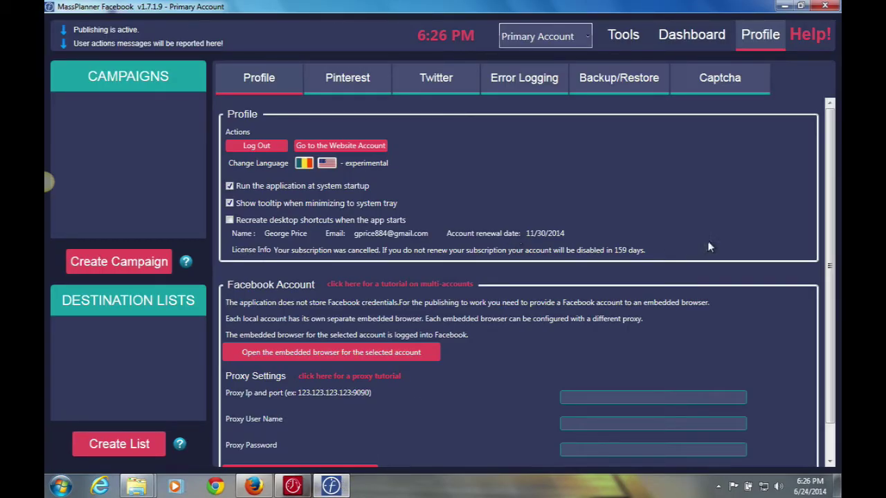
{"action": "scroll", "coordinate": [830, 146], "scroll_direction": "down", "scroll_amount": 2}
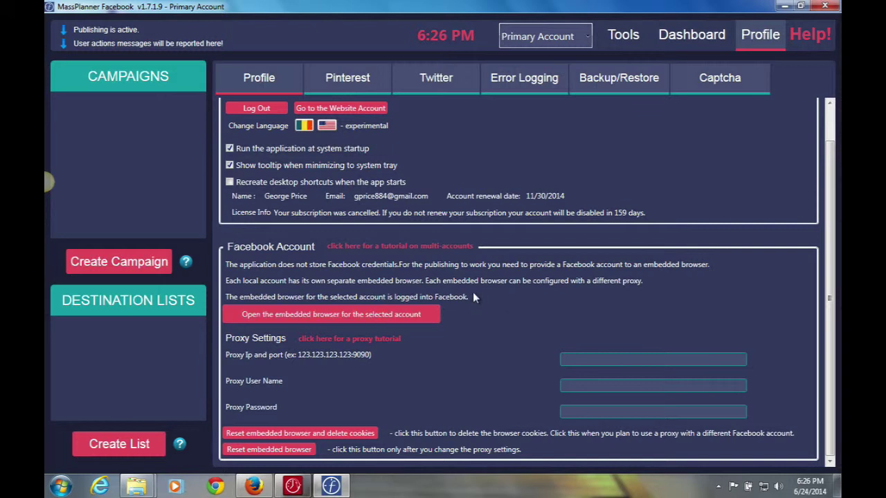
Open the account's embedded browser, move and widen it, and log out of Facebook.
{"action": "left_click", "coordinate": [353, 314]}
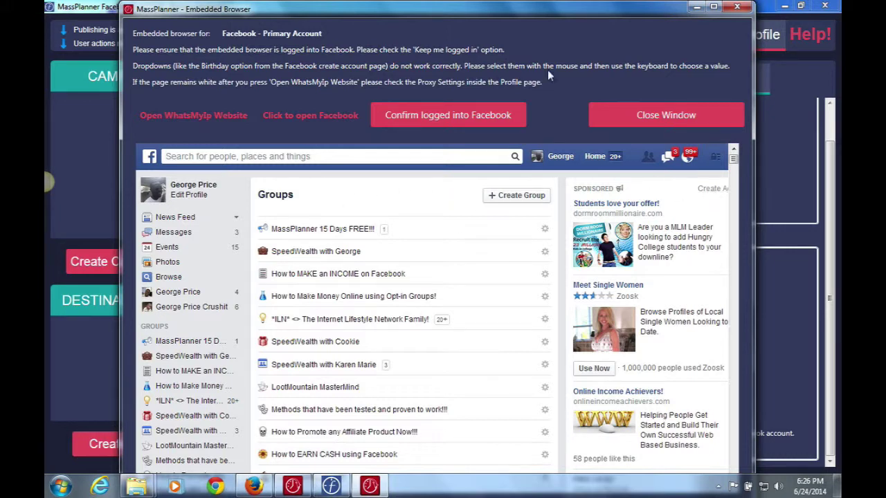
{"action": "left_click_drag", "start_coordinate": [508, 10], "coordinate": [458, 12]}
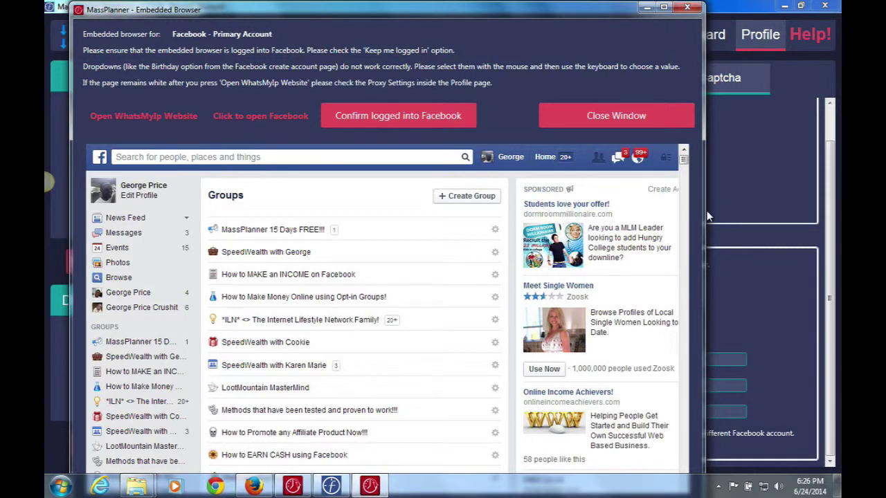
{"action": "left_click_drag", "start_coordinate": [705, 210], "coordinate": [793, 201]}
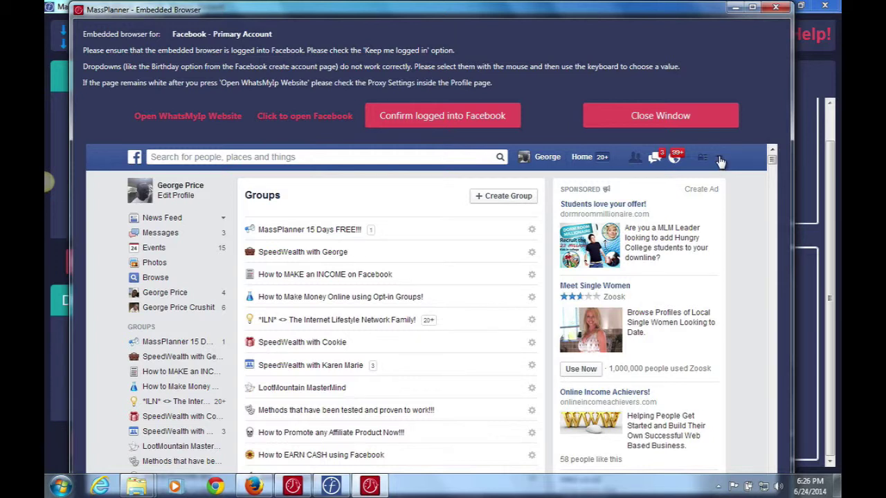
{"action": "left_click", "coordinate": [720, 160]}
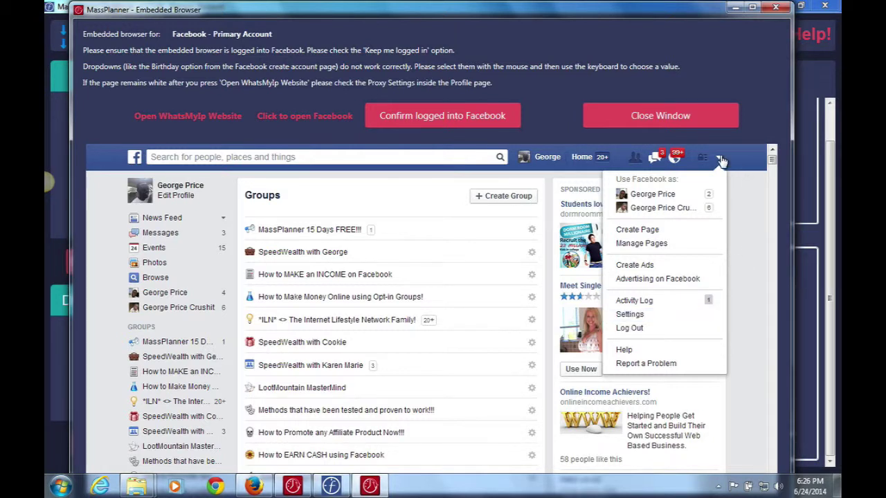
{"action": "left_click", "coordinate": [651, 329]}
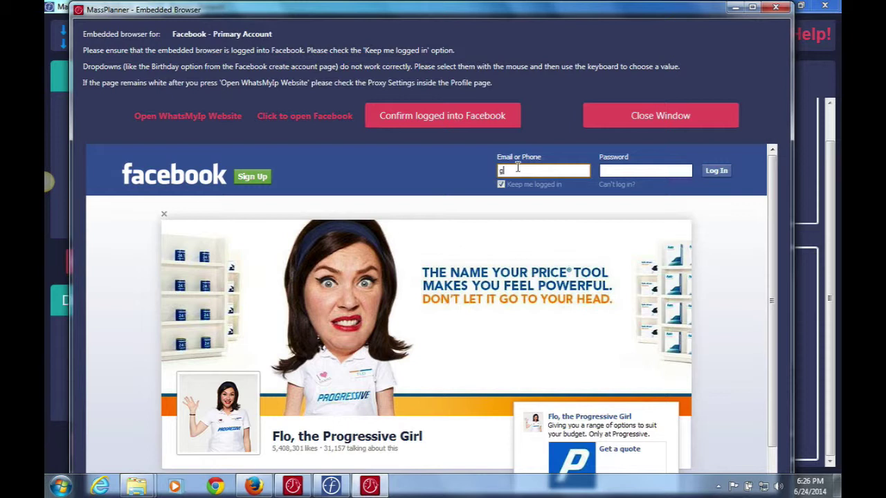
Sign into Facebook with the account e-mail and password, then confirm the browser is logged in.
{"action": "type", "text": "@gmail.com"}
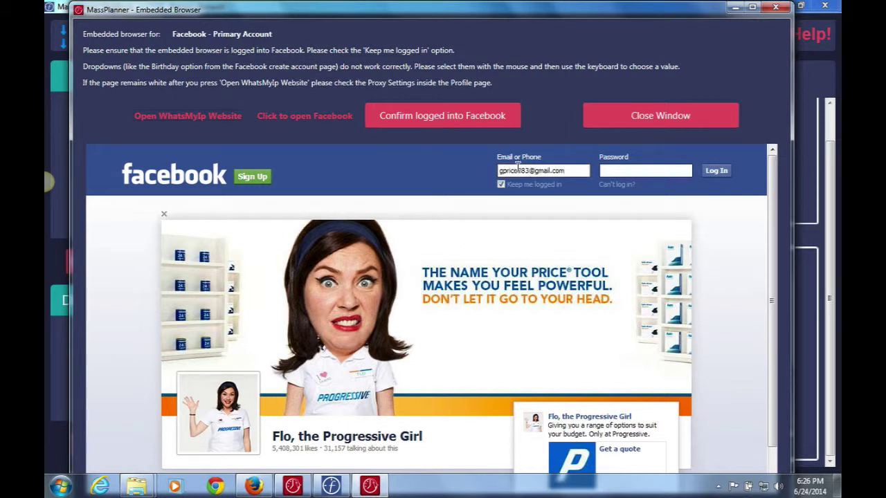
{"action": "left_click", "coordinate": [625, 172]}
{"action": "type", "text": "****"}
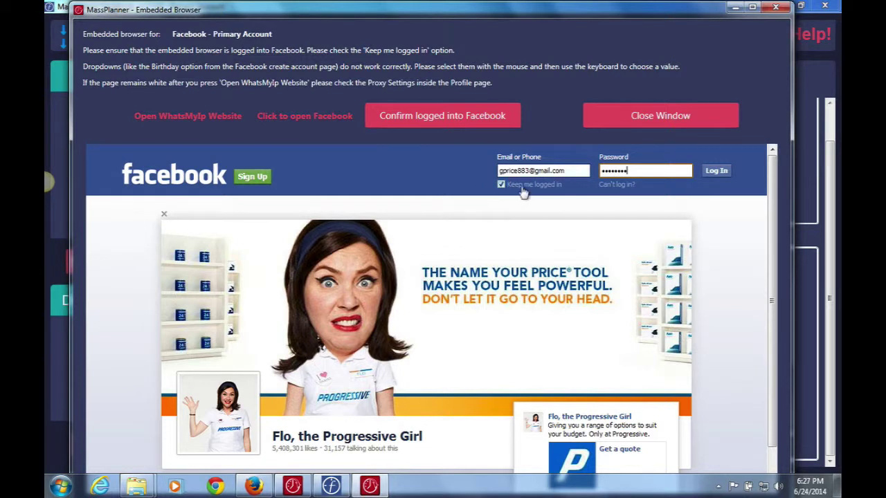
{"action": "left_click", "coordinate": [716, 171]}
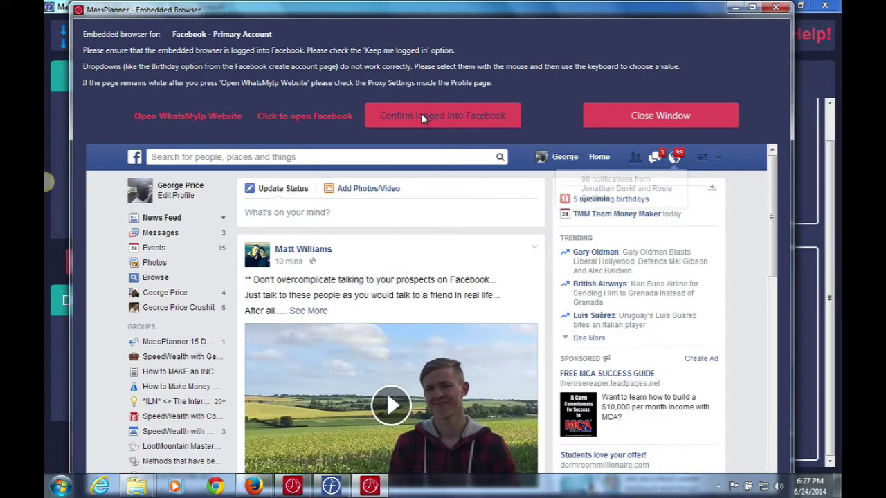
{"action": "left_click", "coordinate": [422, 115]}
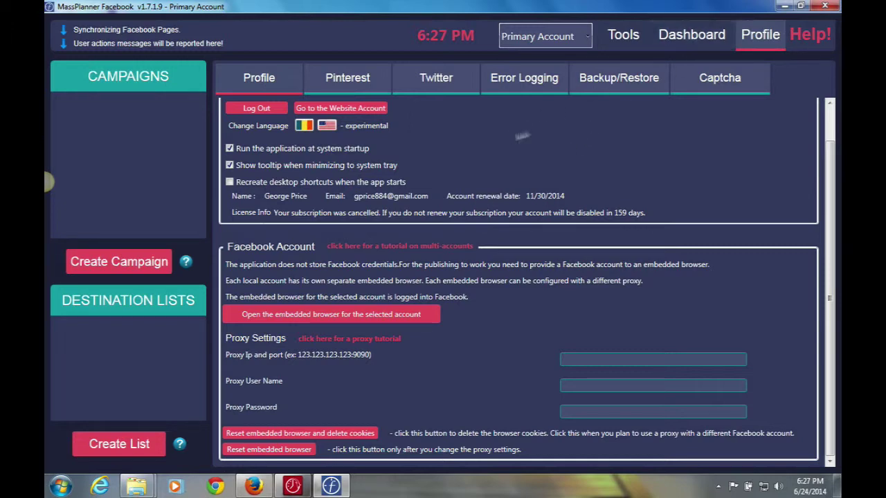
Glance at the Dashboard, then reset the embedded browser and delete its cookies from Profile.
{"action": "left_click", "coordinate": [679, 42]}
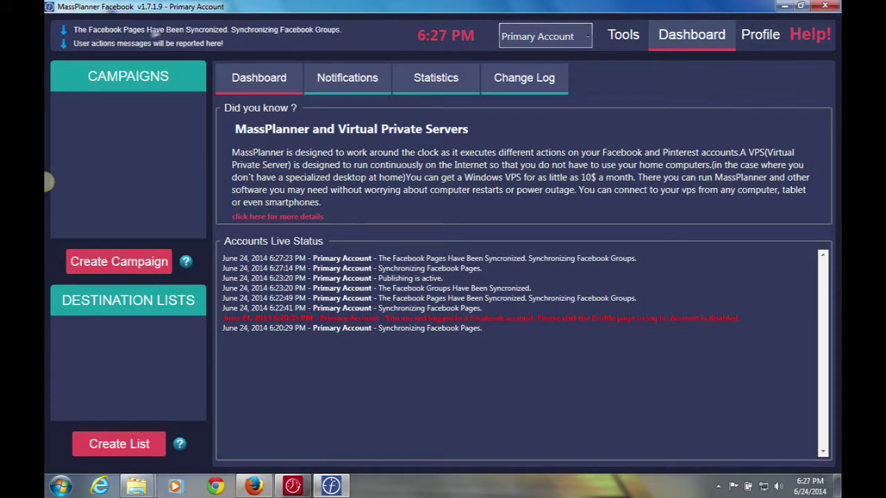
{"action": "left_click", "coordinate": [765, 35]}
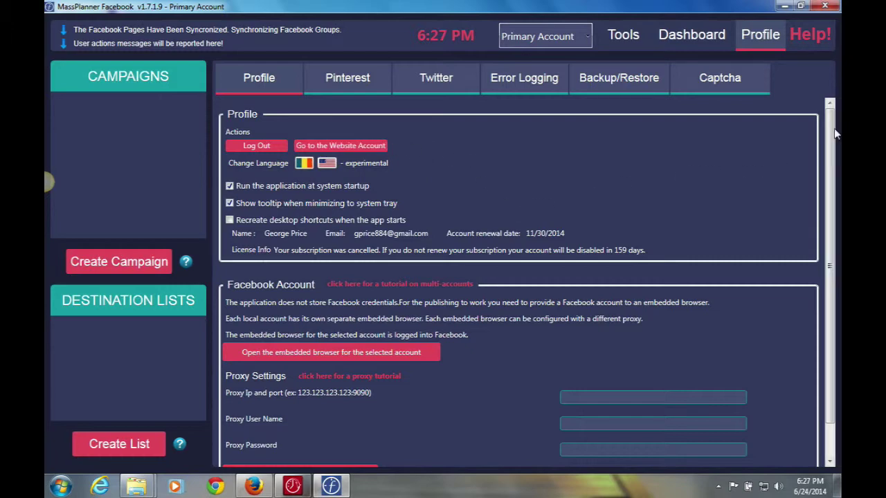
{"action": "scroll", "coordinate": [835, 134], "scroll_direction": "down", "scroll_amount": 2}
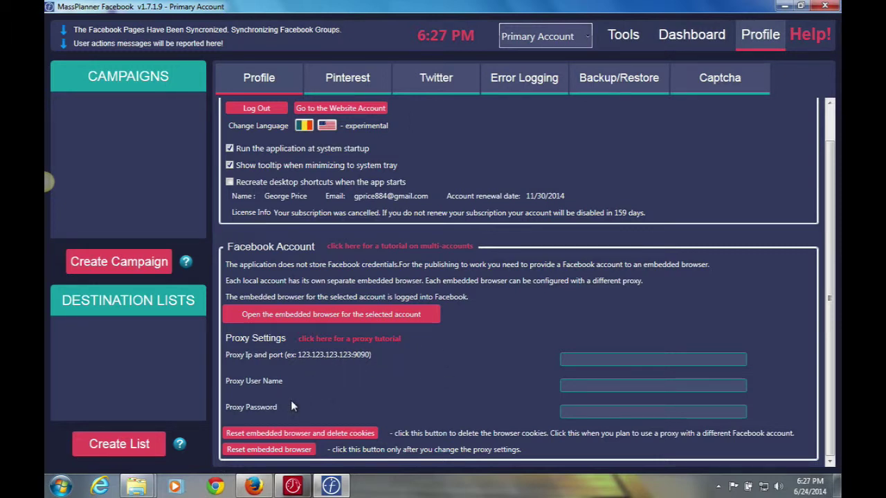
{"action": "left_click", "coordinate": [270, 433]}
{"action": "left_click", "coordinate": [362, 315]}
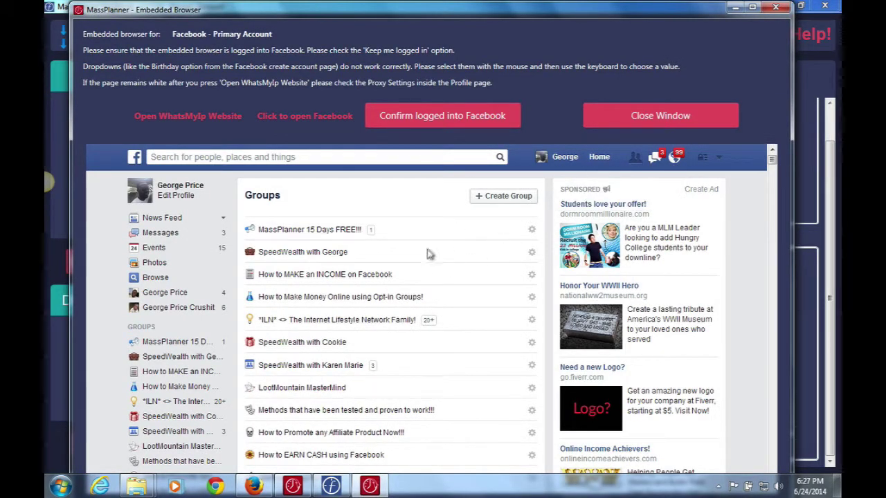
{"action": "left_click", "coordinate": [639, 115]}
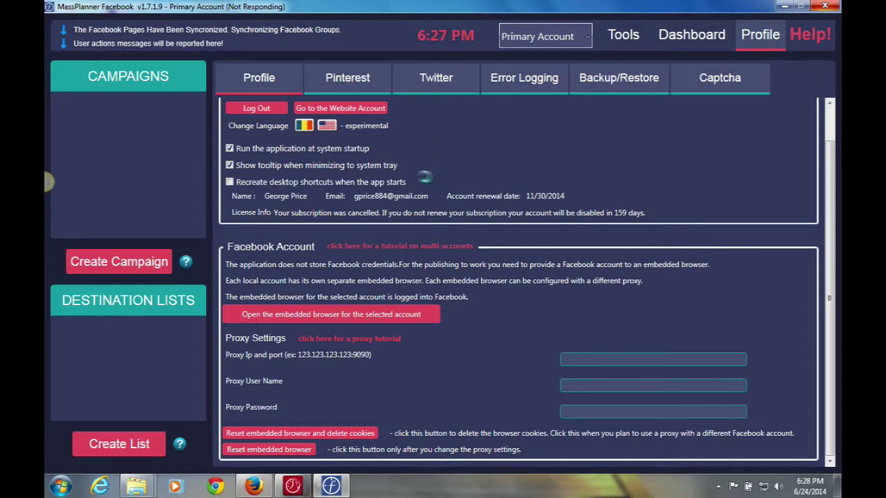
View the Pinterest tab, then the Twitter tab with its enable-publishing option.
{"action": "left_click", "coordinate": [339, 79]}
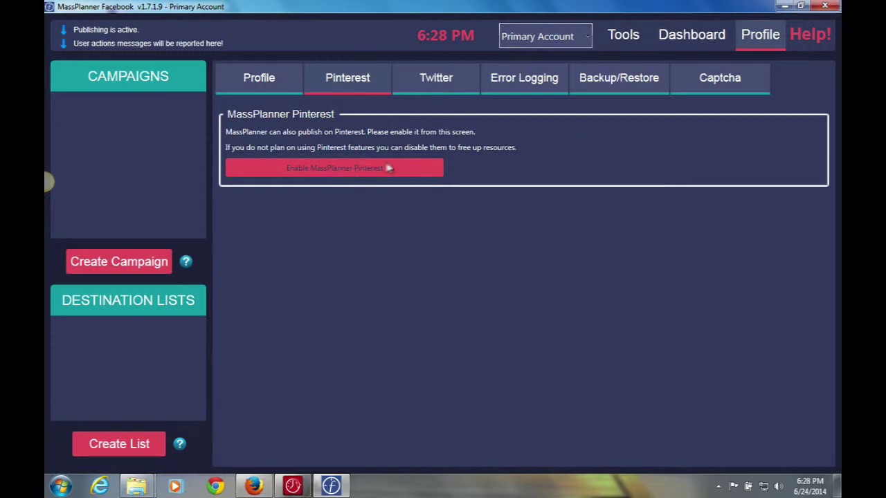
{"action": "left_click", "coordinate": [433, 77]}
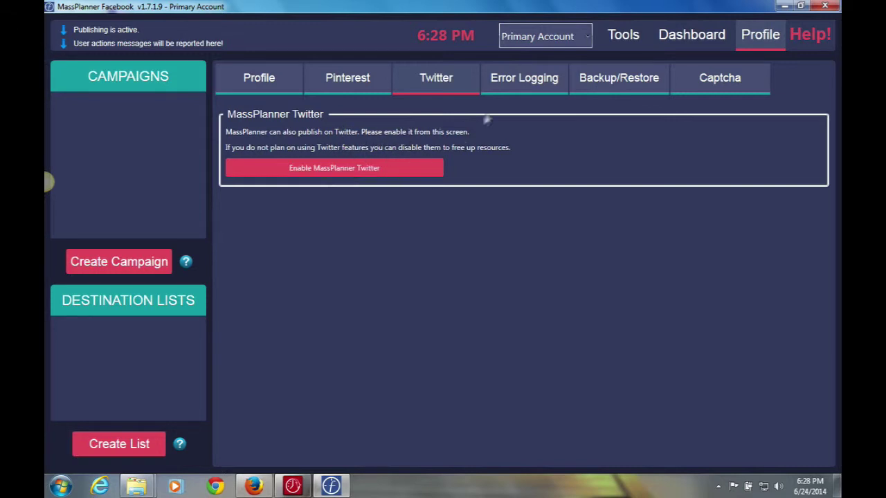
Open the Error Logging tab showing the logs and error images folder options.
{"action": "left_click", "coordinate": [523, 82]}
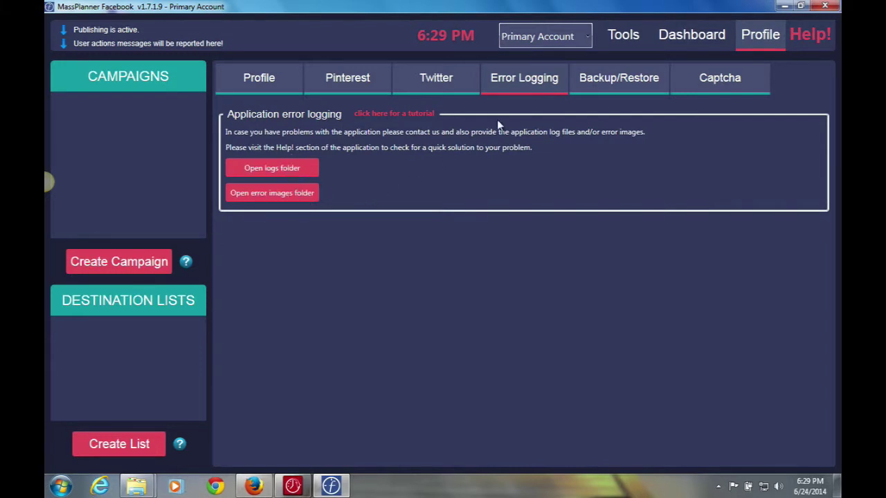
Open the Backup/Restore tab listing the five hourly restore slots.
{"action": "left_click", "coordinate": [609, 77]}
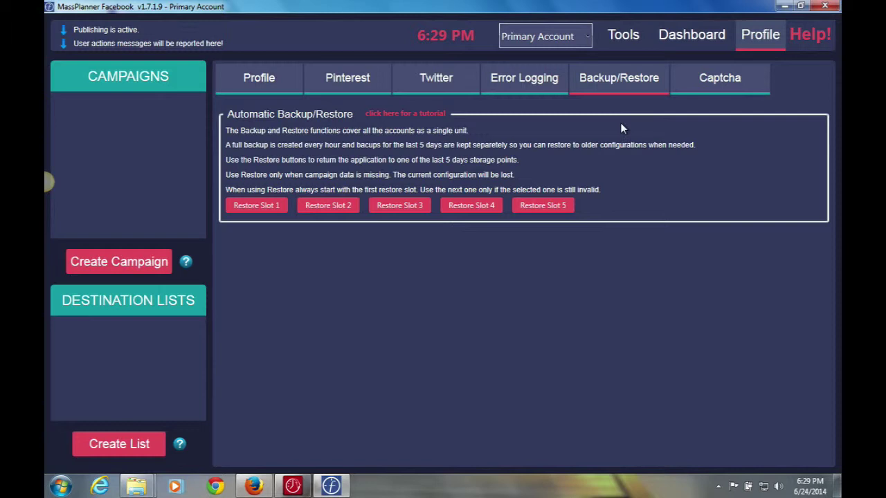
Open the Captcha tab naming deathbycaptcha.com as the bypass provider.
{"action": "left_click", "coordinate": [702, 83]}
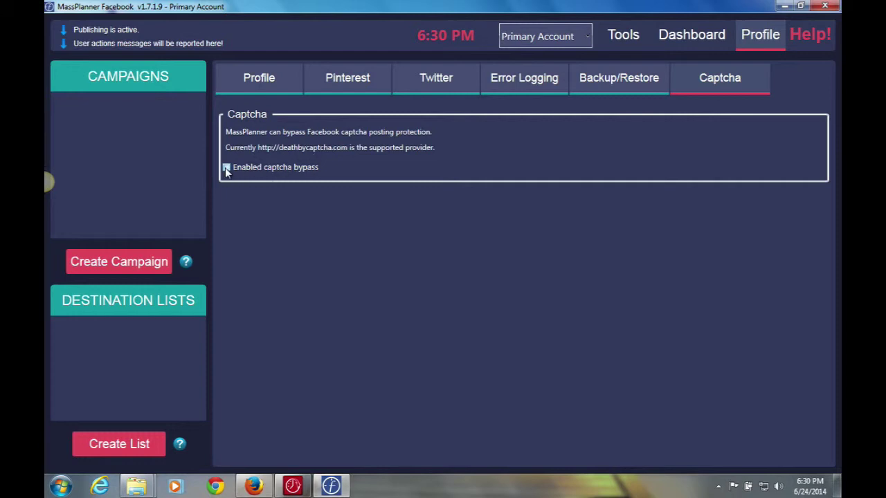
Tick 'Enabled captcha bypass' and place the cursor in the DeathByCaptcha user name field.
{"action": "left_click", "coordinate": [227, 169]}
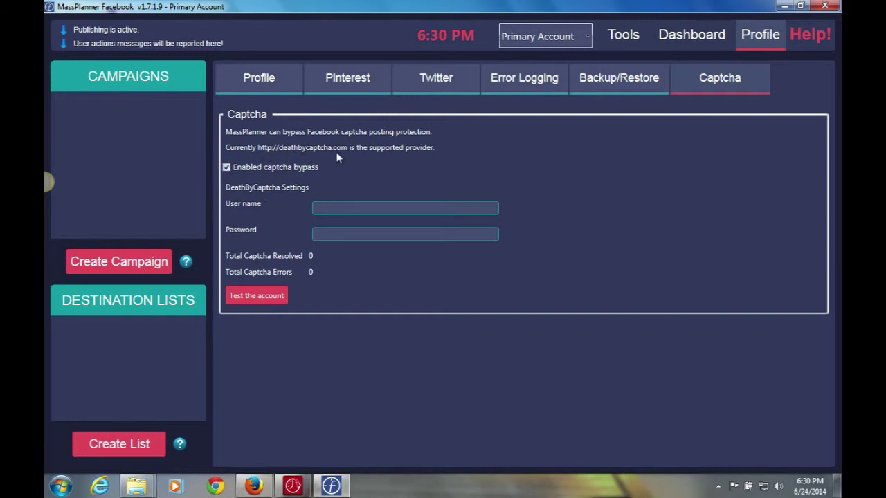
{"action": "left_click", "coordinate": [325, 206]}
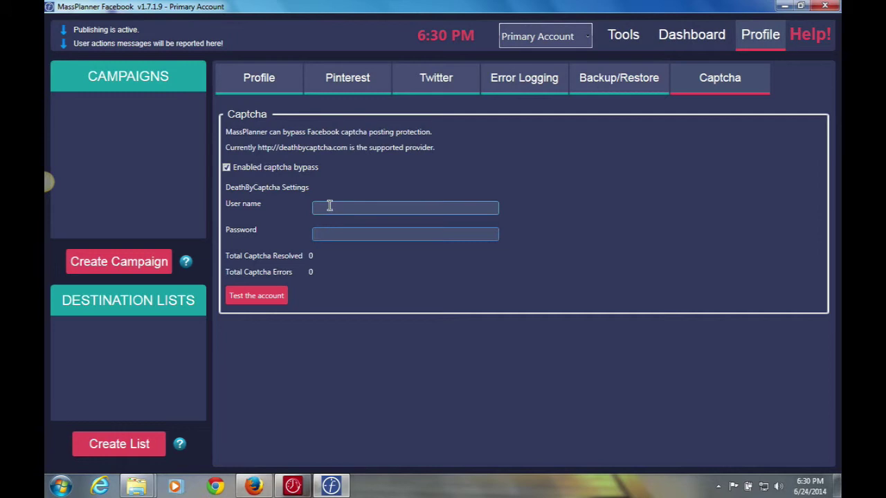
{"action": "left_click", "coordinate": [330, 206]}
Untick 'Enabled captcha bypass' and go back to the main Profile tab.
{"action": "left_click", "coordinate": [226, 168]}
{"action": "left_click", "coordinate": [278, 81]}
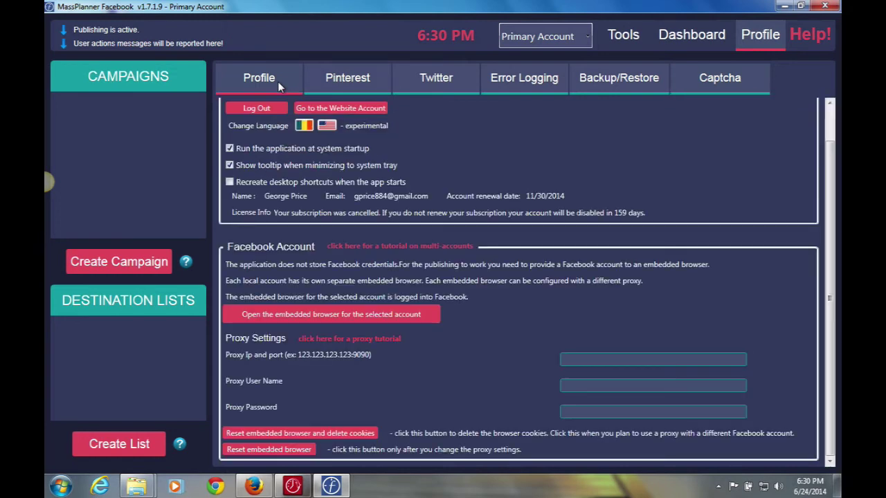